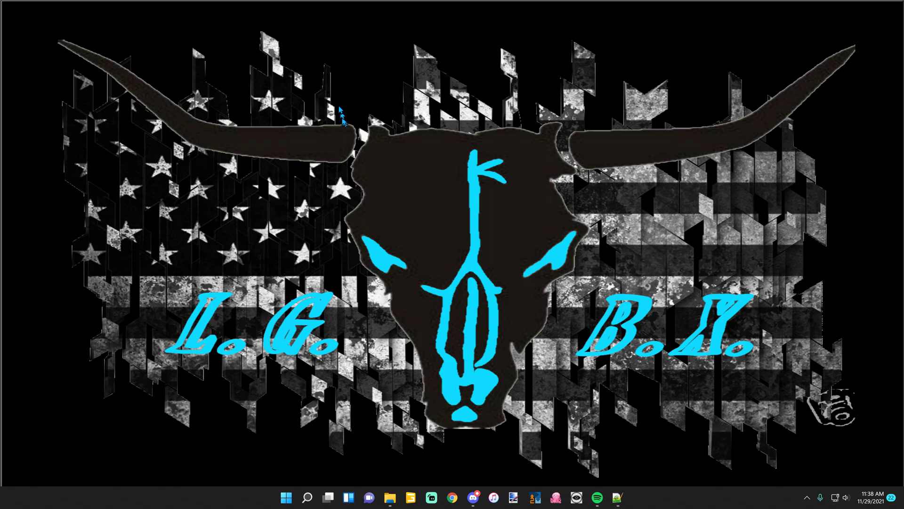
Bring the FS19_TigerCat855D_converted mod folder window, with its 10 items, onto the desktop.
{"action": "left_click_drag", "start_coordinate": [339, 124], "coordinate": [356, 179]}
Open Tigercat855.xml in Notepad++ and scroll through its storeData, wheels, lights and motor sections.
{"action": "mouse_move", "coordinate": [391, 502]}
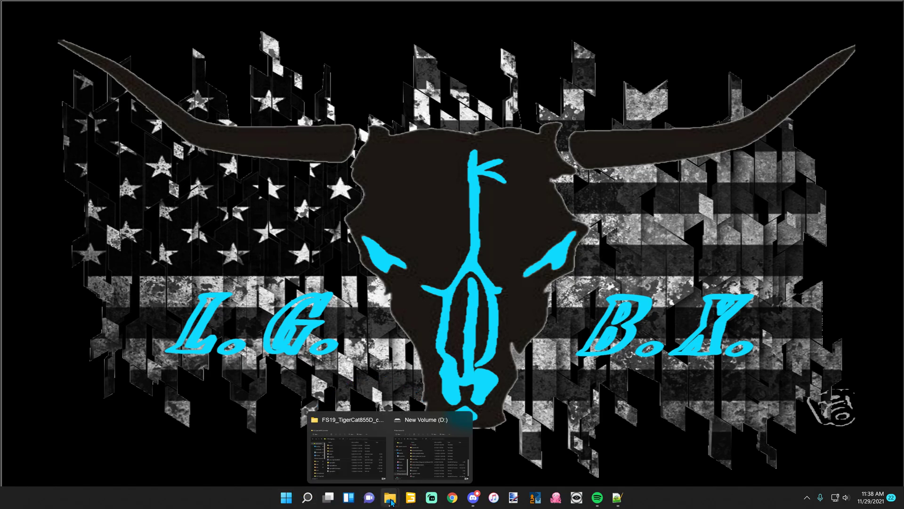
{"action": "left_click", "coordinate": [351, 449]}
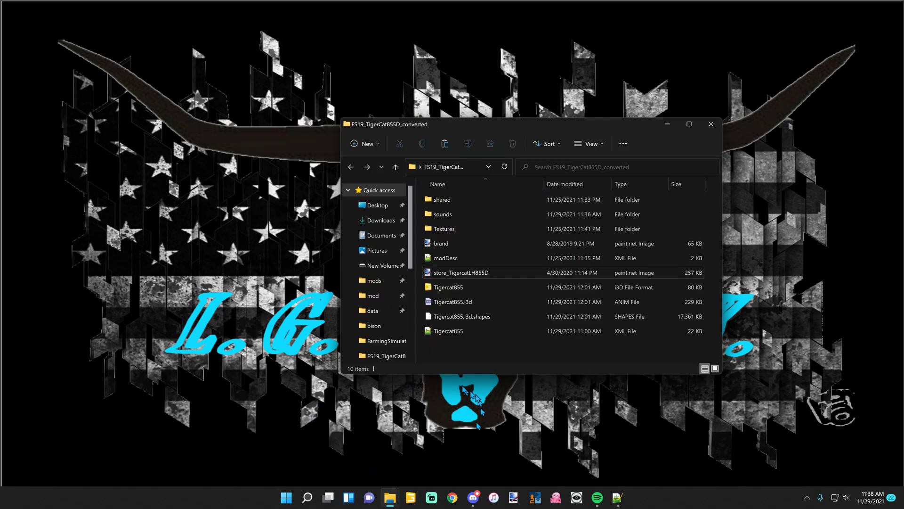
{"action": "double_click", "coordinate": [441, 332]}
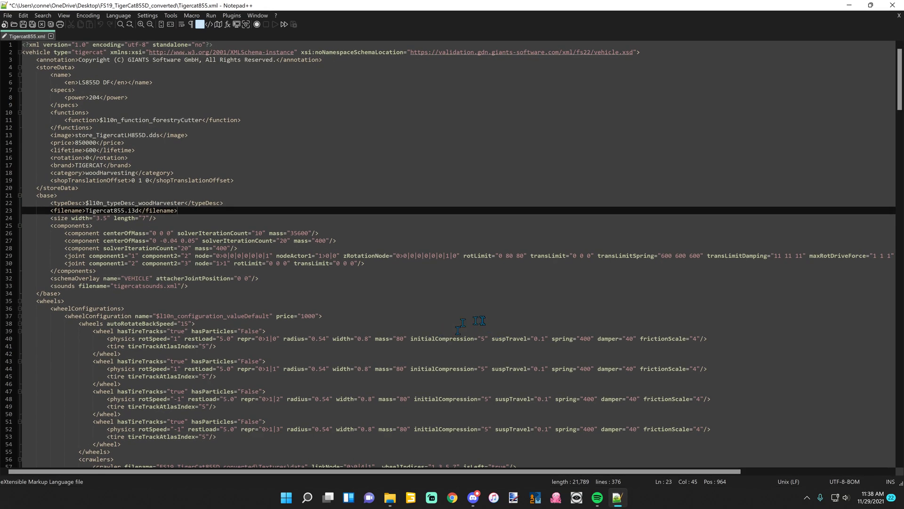
{"action": "scroll", "coordinate": [463, 323], "scroll_direction": "down", "scroll_amount": 15}
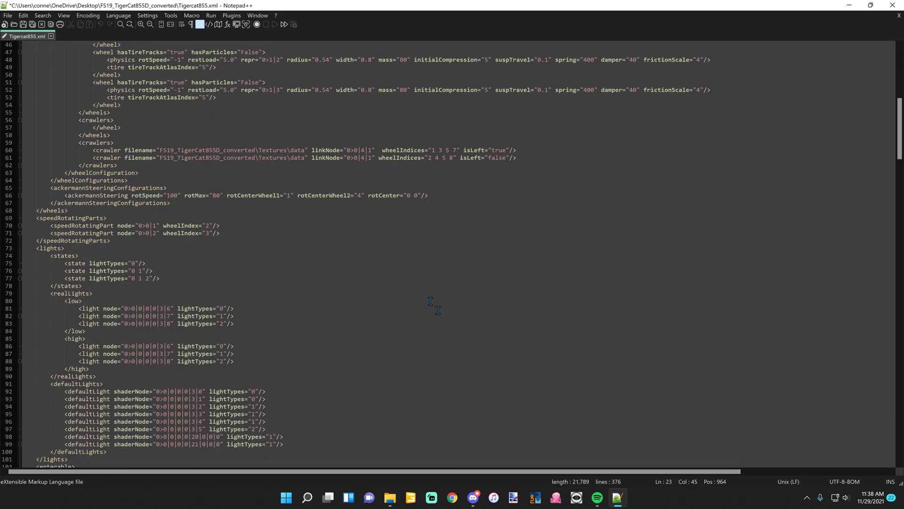
{"action": "scroll", "coordinate": [438, 310], "scroll_direction": "down", "scroll_amount": 13}
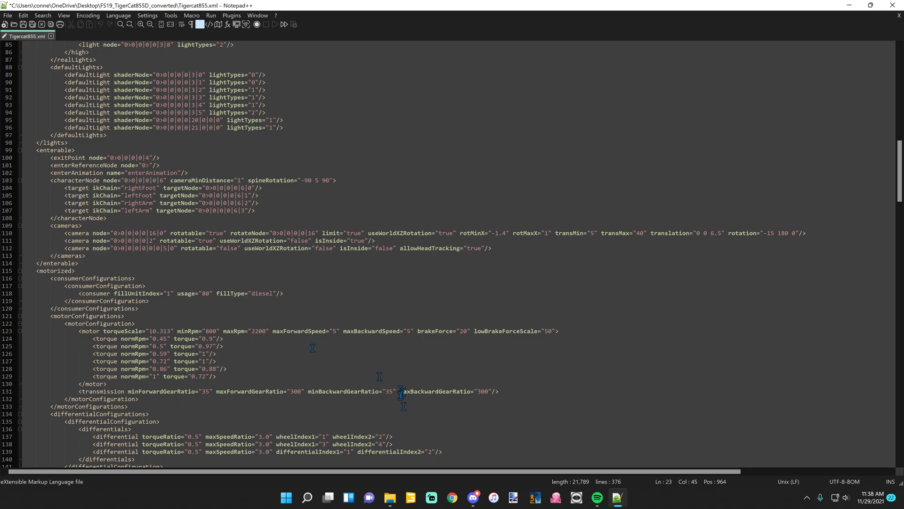
{"action": "scroll", "coordinate": [400, 393], "scroll_direction": "down", "scroll_amount": 8}
{"action": "scroll", "coordinate": [401, 395], "scroll_direction": "up", "scroll_amount": 15}
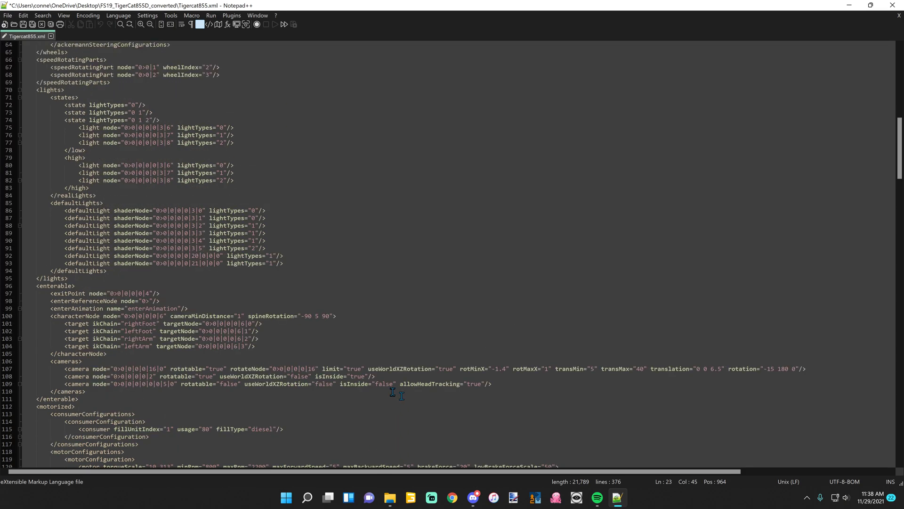
{"action": "scroll", "coordinate": [396, 386], "scroll_direction": "up", "scroll_amount": 20}
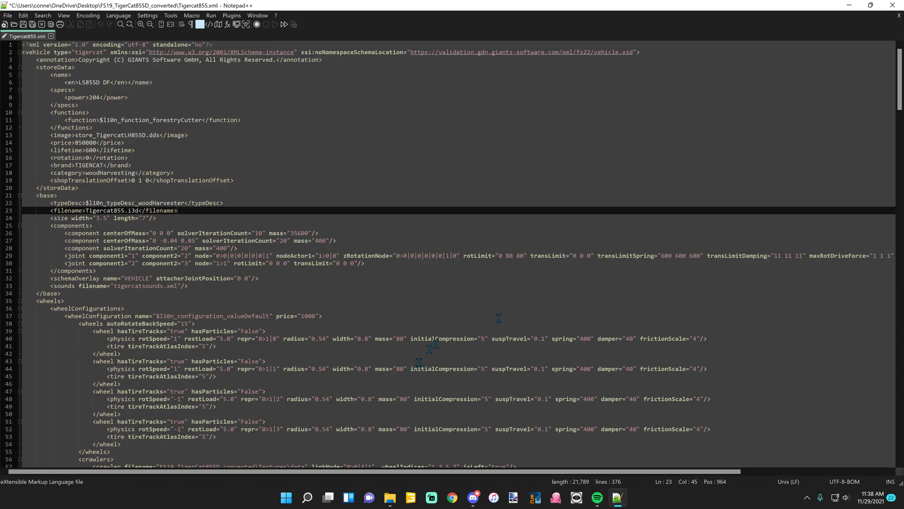
Minimize Notepad++, shift the mod folder window aside, and bring up the New Volume (D:) window.
{"action": "left_click", "coordinate": [849, 5]}
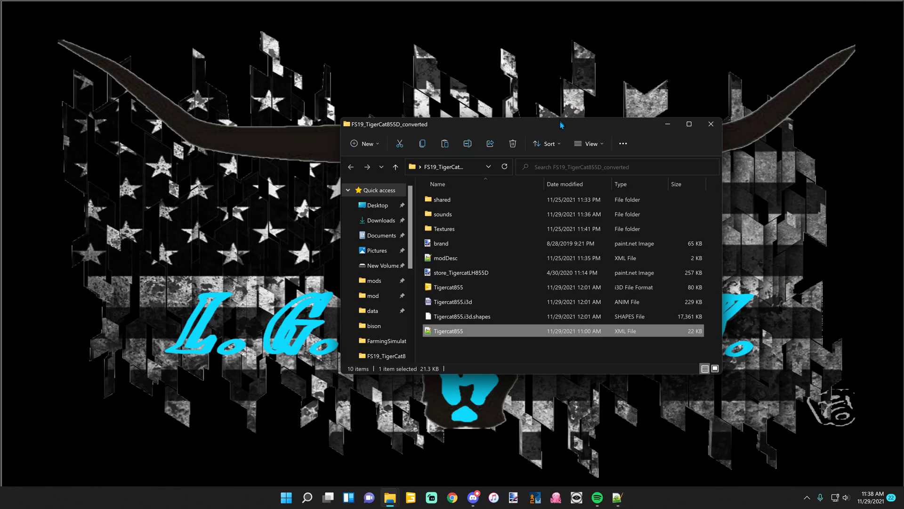
{"action": "left_click_drag", "start_coordinate": [558, 126], "coordinate": [499, 116]}
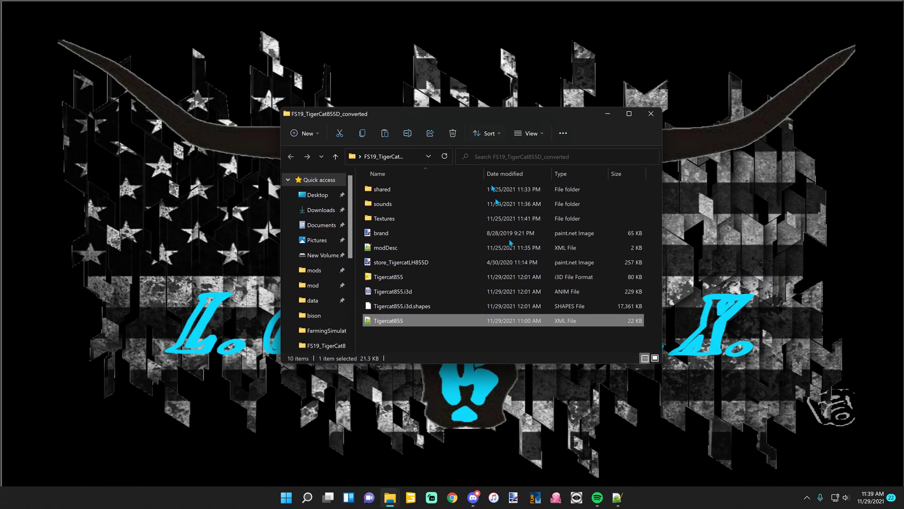
{"action": "mouse_move", "coordinate": [392, 499]}
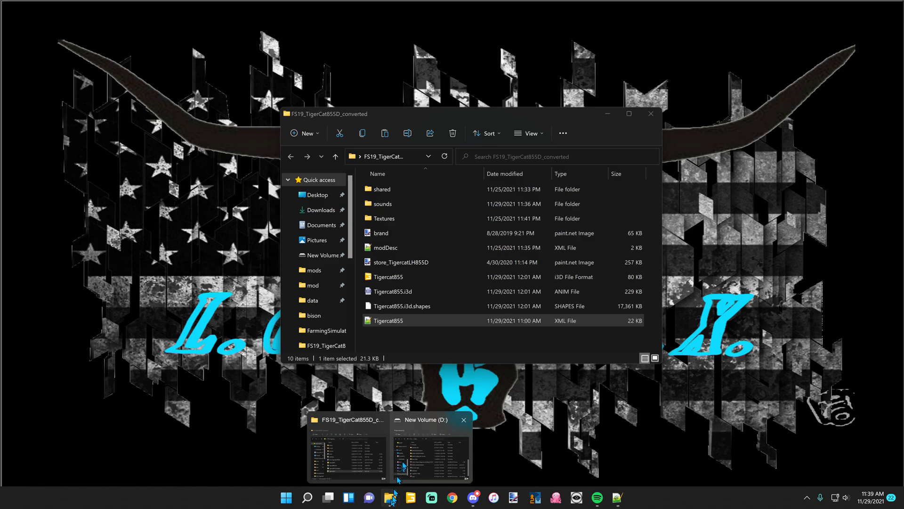
{"action": "left_click", "coordinate": [431, 450]}
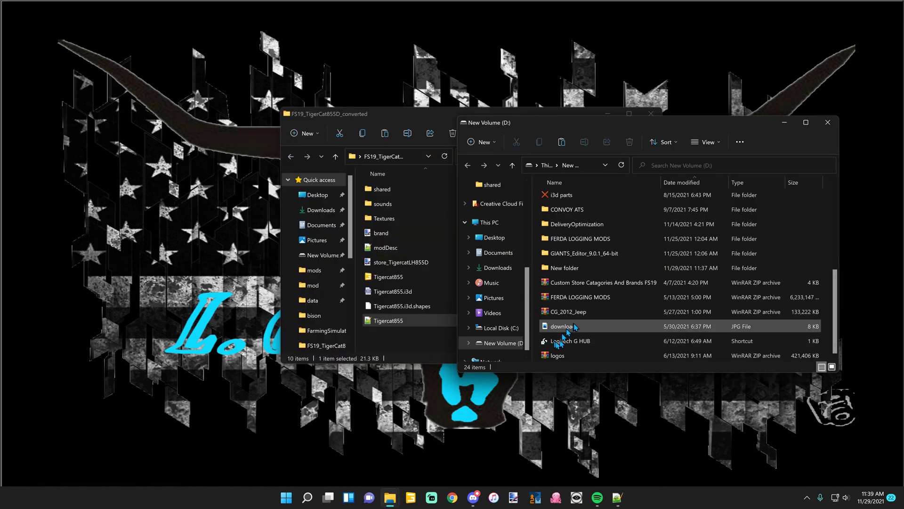
Browse to New folder > steamapps > common > Farming Simulator 22 > data.
{"action": "double_click", "coordinate": [564, 268]}
{"action": "scroll", "coordinate": [577, 241], "scroll_direction": "down", "scroll_amount": 4}
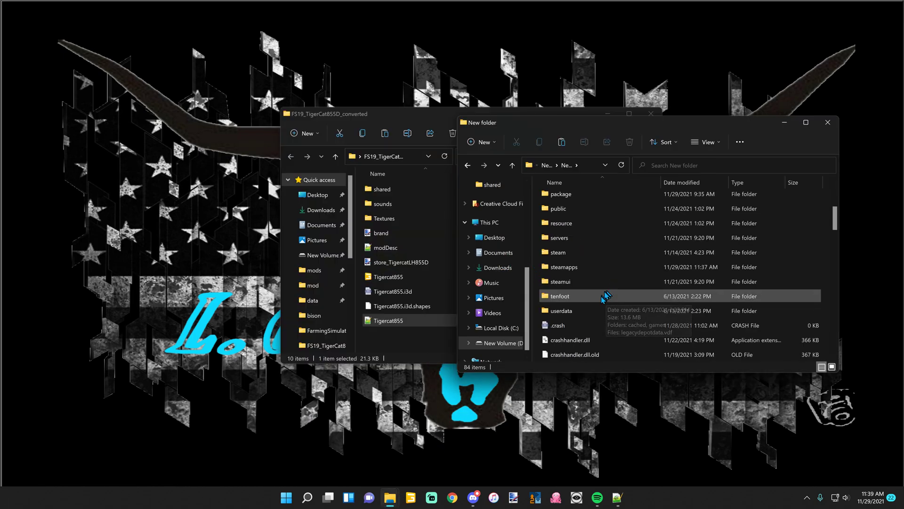
{"action": "double_click", "coordinate": [587, 299]}
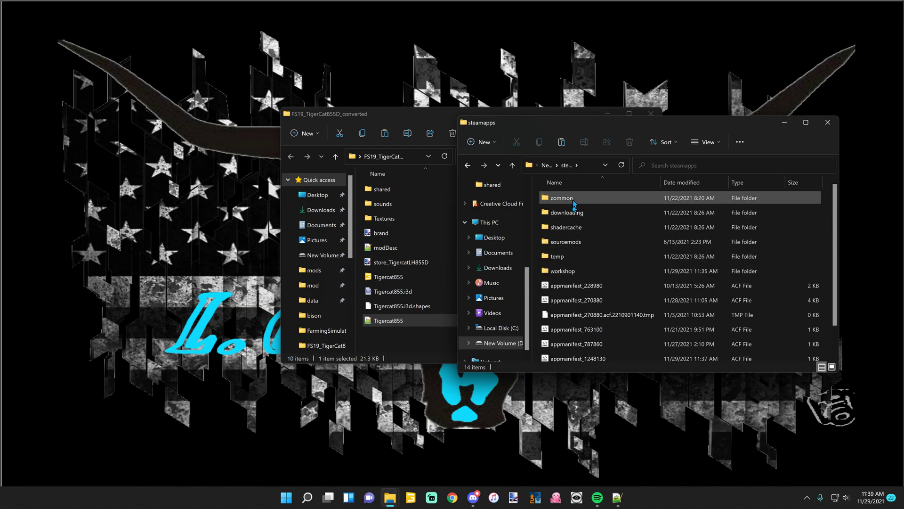
{"action": "double_click", "coordinate": [574, 199]}
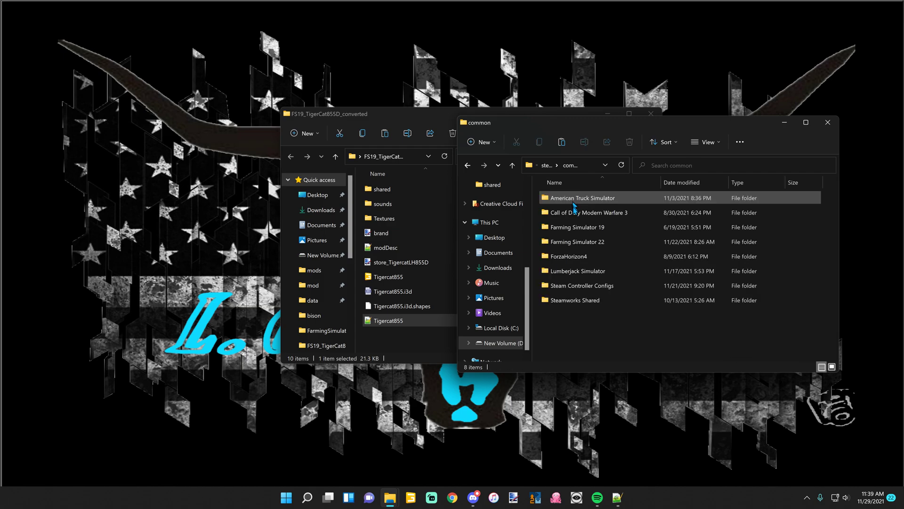
{"action": "double_click", "coordinate": [584, 241]}
{"action": "double_click", "coordinate": [568, 203]}
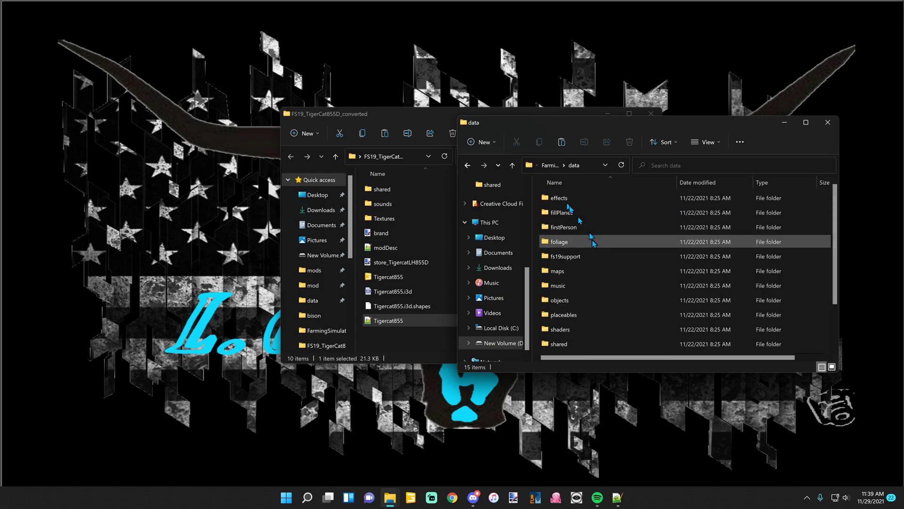
Open the vehicles folder and then the ponsse folder.
{"action": "scroll", "coordinate": [570, 264], "scroll_direction": "down", "scroll_amount": 3}
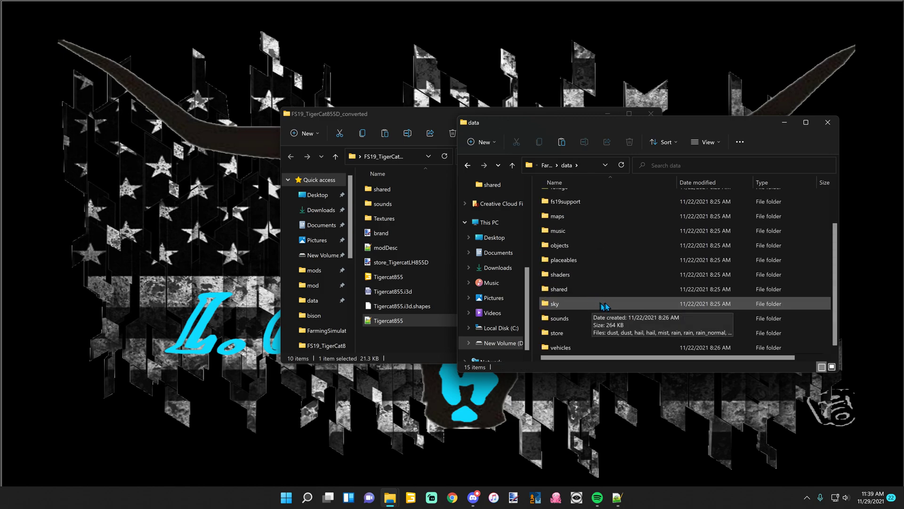
{"action": "double_click", "coordinate": [571, 347]}
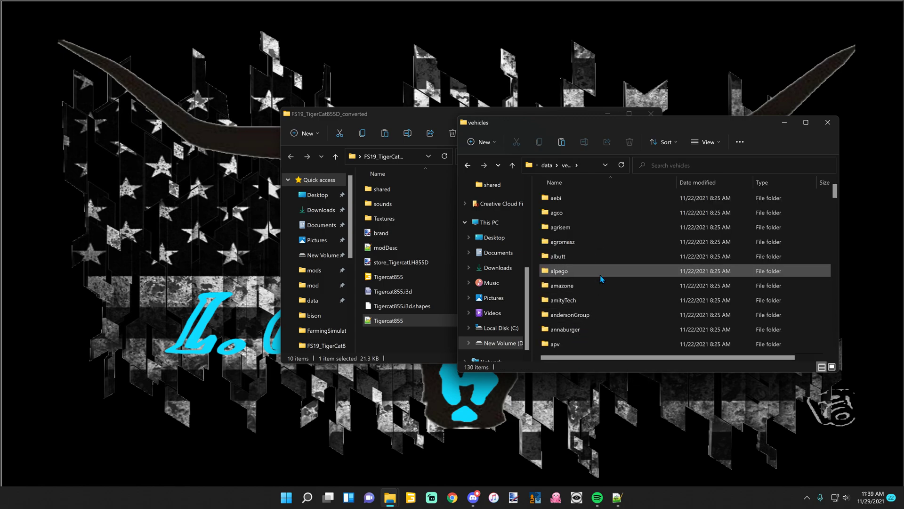
{"action": "scroll", "coordinate": [601, 282], "scroll_direction": "down", "scroll_amount": 4}
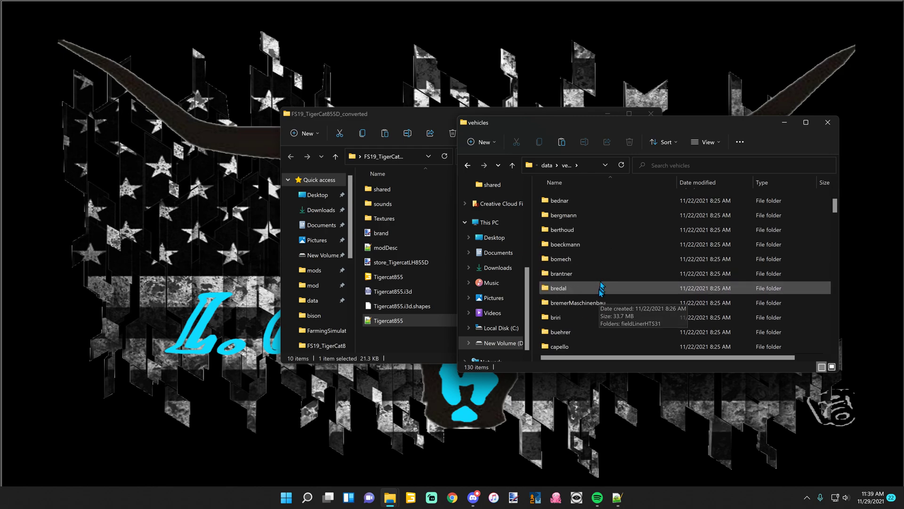
{"action": "scroll", "coordinate": [598, 301], "scroll_direction": "down", "scroll_amount": 10}
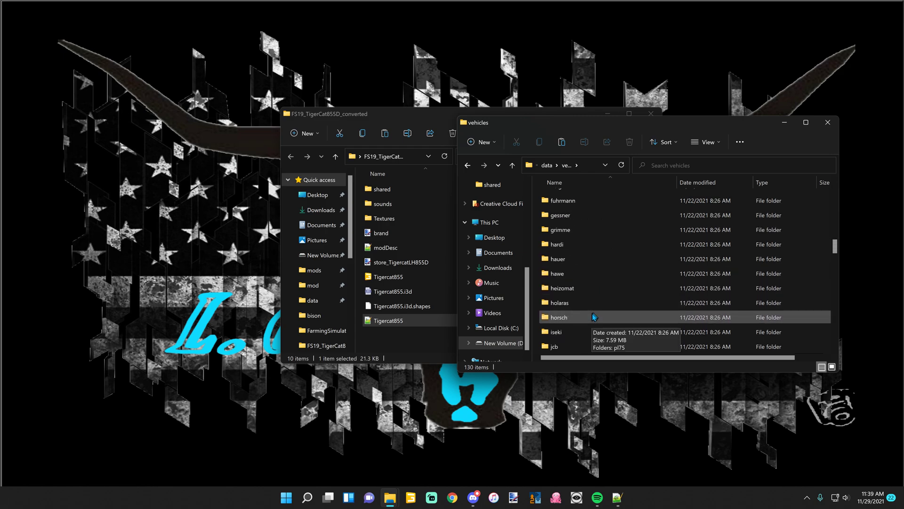
{"action": "scroll", "coordinate": [594, 316], "scroll_direction": "down", "scroll_amount": 10}
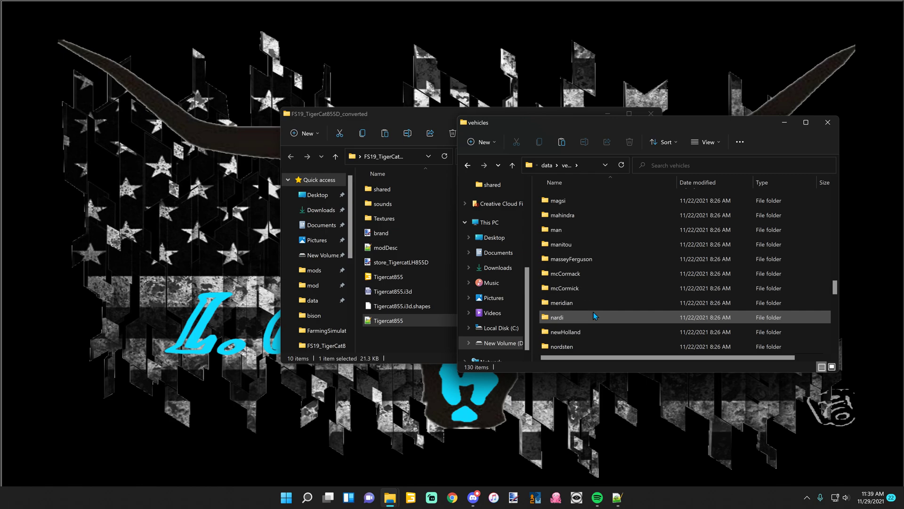
{"action": "scroll", "coordinate": [594, 316], "scroll_direction": "down", "scroll_amount": 3}
{"action": "left_click", "coordinate": [553, 257]}
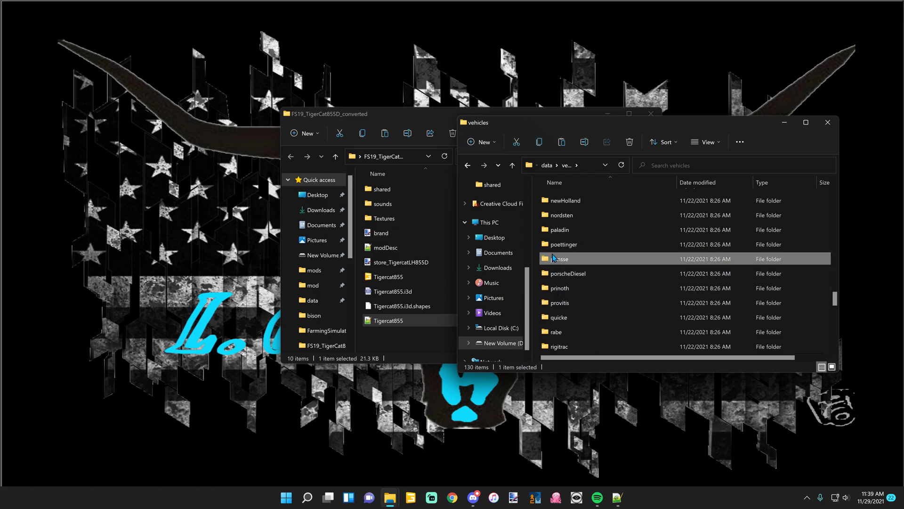
{"action": "double_click", "coordinate": [554, 258]}
Open the cobra subfolder and arrange its window beside the Tigercat mod folder.
{"action": "double_click", "coordinate": [560, 209]}
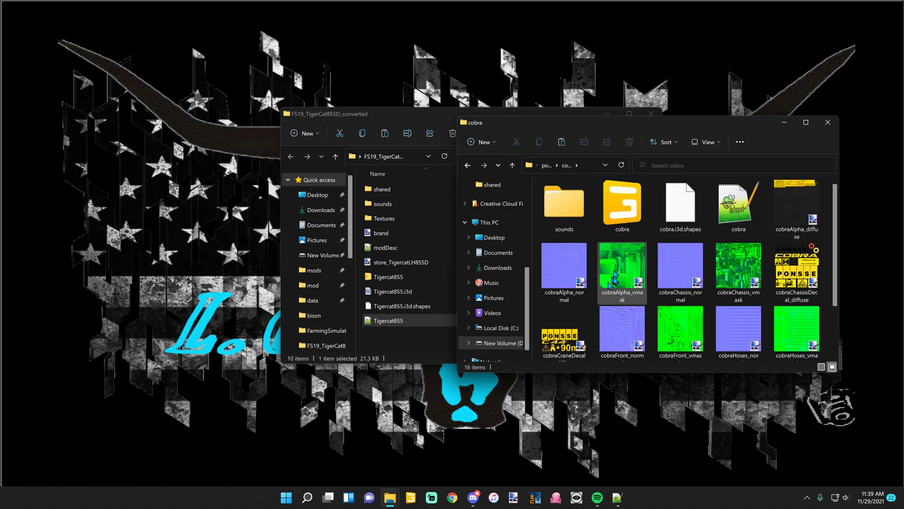
{"action": "left_click_drag", "start_coordinate": [581, 125], "coordinate": [651, 113]}
{"action": "left_click_drag", "start_coordinate": [494, 113], "coordinate": [312, 118]}
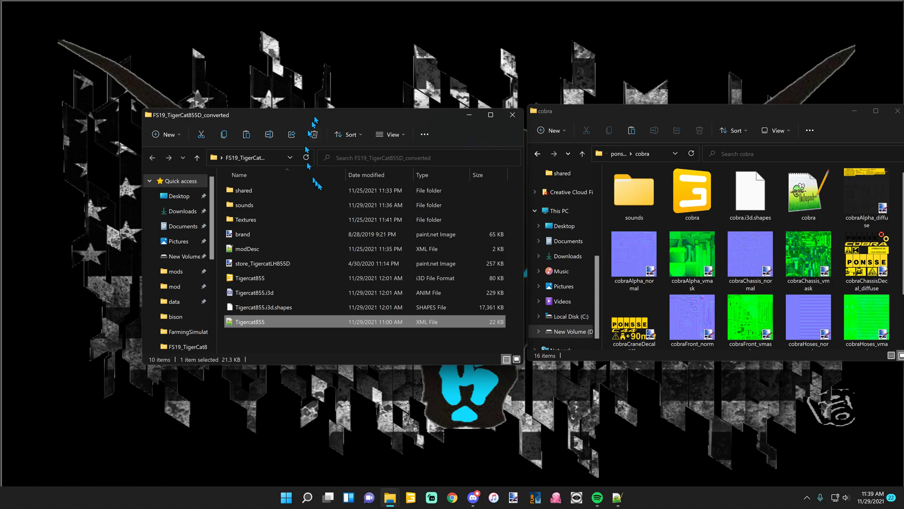
Move the mod's sounds folder into cobra's sounds, then paste a sounds folder back into the mod folder.
{"action": "left_click", "coordinate": [258, 204]}
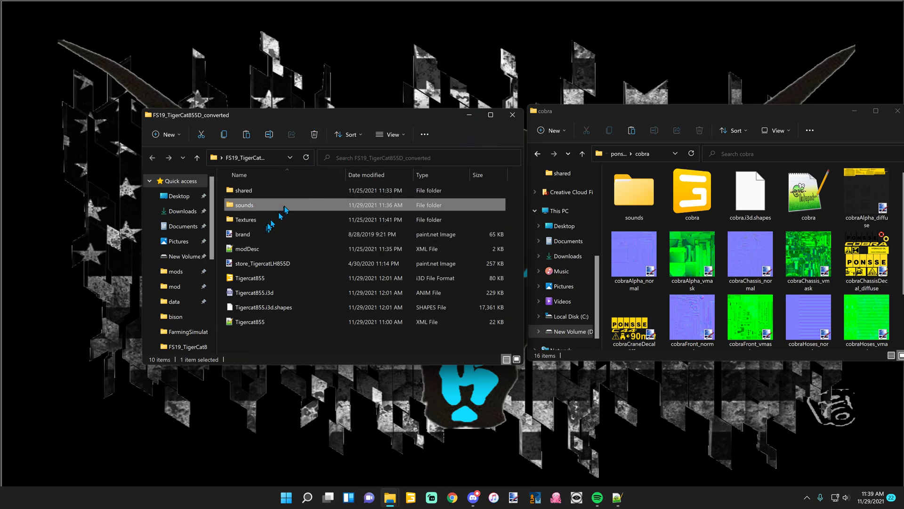
{"action": "left_click_drag", "start_coordinate": [307, 211], "coordinate": [643, 201]}
{"action": "left_click", "coordinate": [641, 202]}
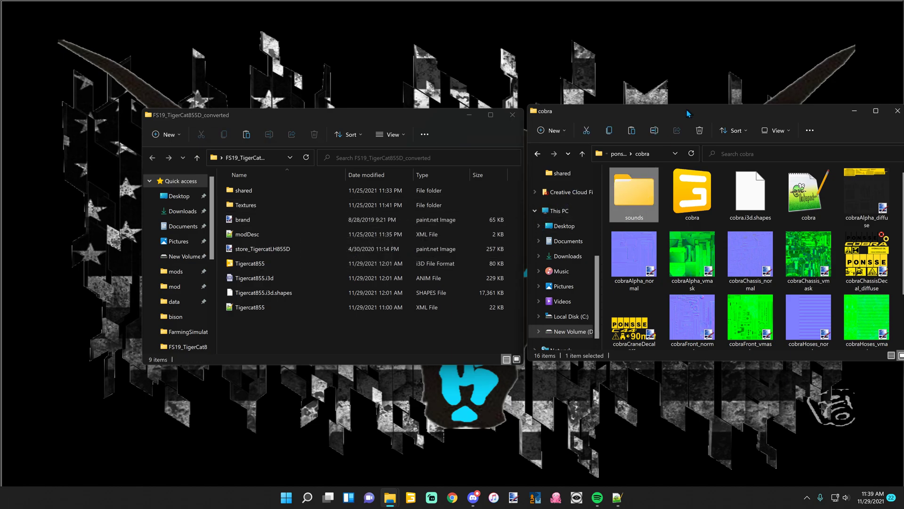
{"action": "left_click_drag", "start_coordinate": [688, 113], "coordinate": [662, 121]}
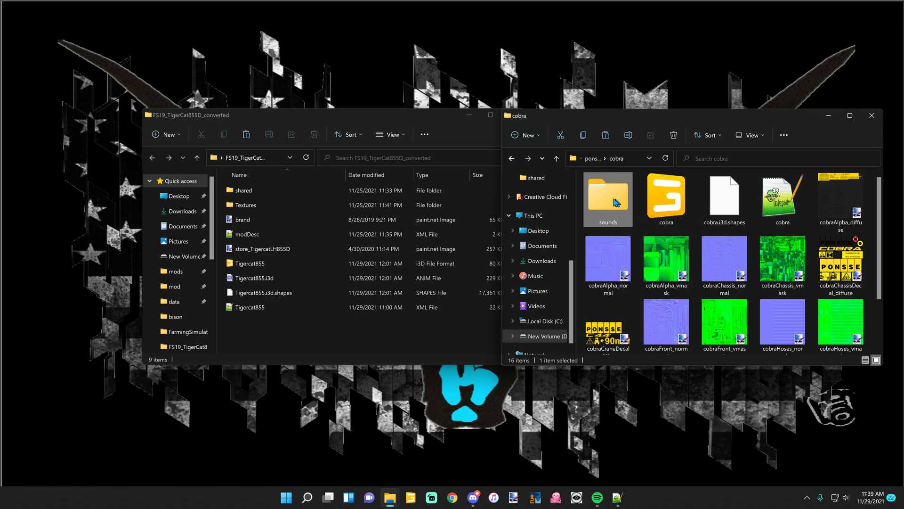
{"action": "left_click", "coordinate": [254, 340]}
{"action": "key", "text": "ctrl+v"}
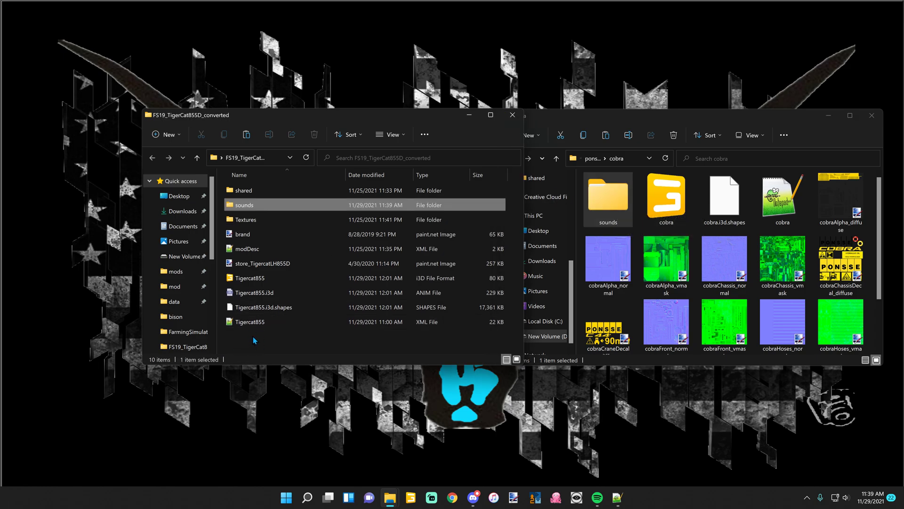
{"action": "left_click_drag", "start_coordinate": [411, 118], "coordinate": [331, 115]}
{"action": "left_click_drag", "start_coordinate": [674, 118], "coordinate": [656, 103]}
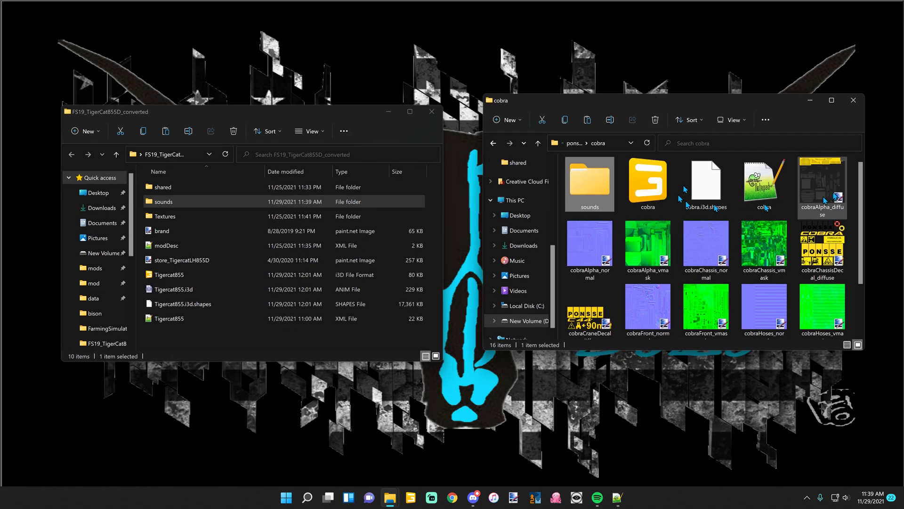
Open cobra.xml and select its line-35 sounds reference to $data/vehicles/ponsse/cobra/sounds/cobra.xml, leaving the file unchanged.
{"action": "double_click", "coordinate": [773, 192]}
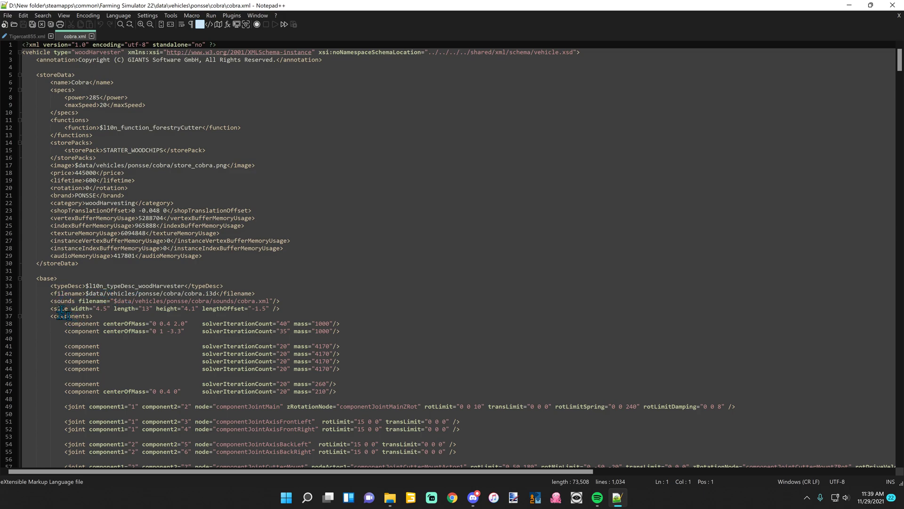
{"action": "left_click", "coordinate": [66, 294]}
{"action": "left_click", "coordinate": [69, 300]}
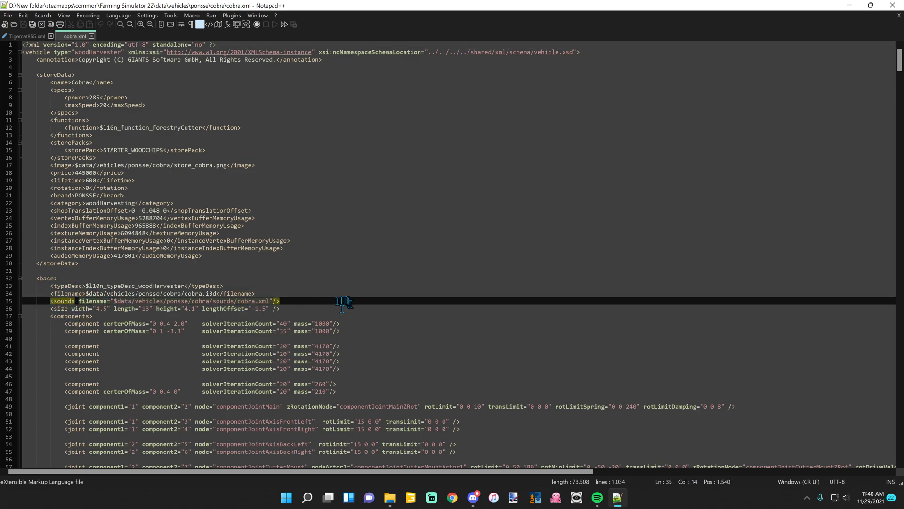
{"action": "left_click_drag", "start_coordinate": [289, 303], "coordinate": [26, 300]}
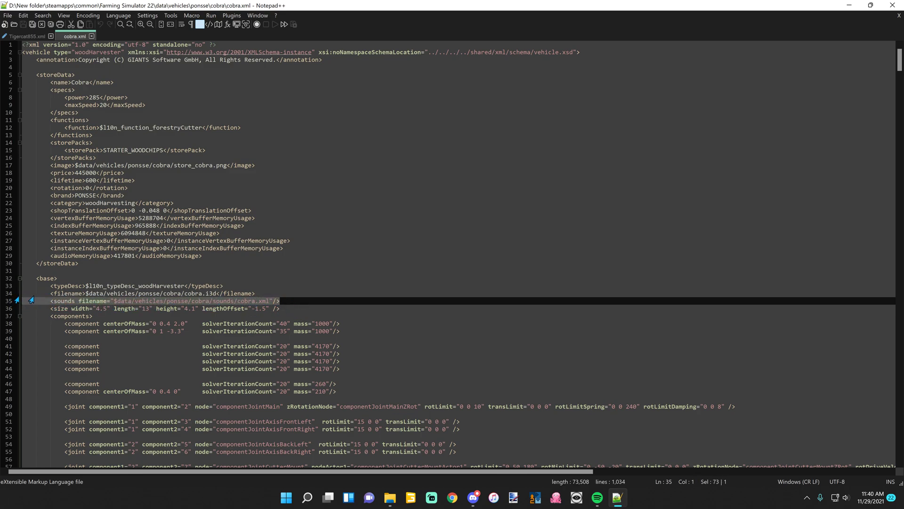
{"action": "key", "text": "Delete"}
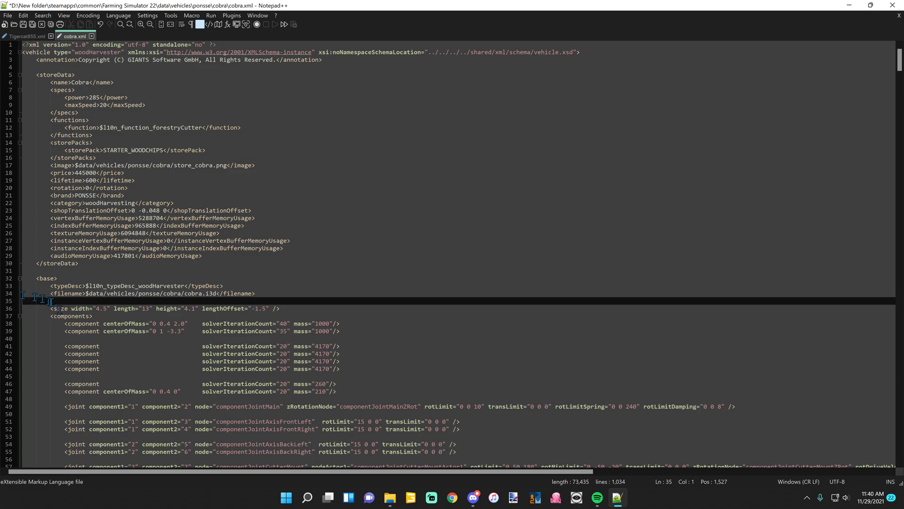
{"action": "left_click", "coordinate": [100, 24]}
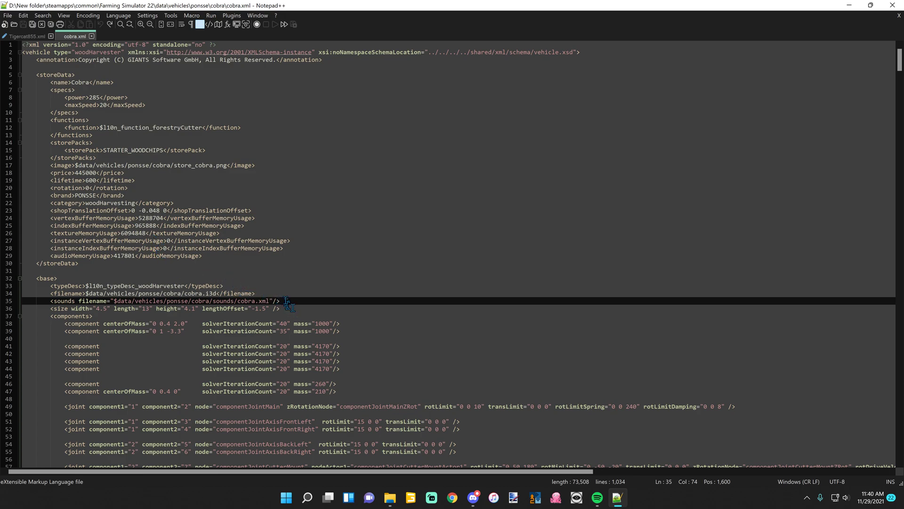
{"action": "left_click_drag", "start_coordinate": [286, 301], "coordinate": [7, 303]}
{"action": "key", "text": "ctrl+c"}
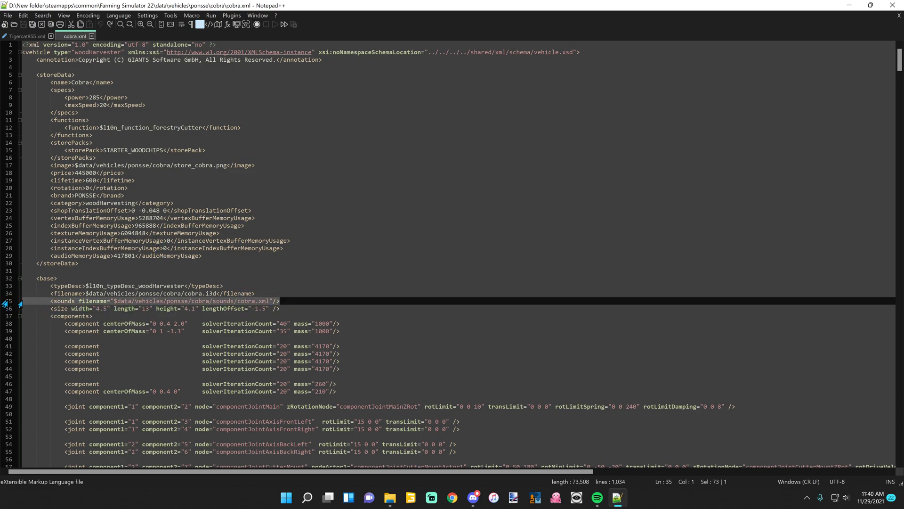
Paste the Cobra sounds line on a new line below Tigercat855.xml's filename entry and fix its indentation.
{"action": "left_click", "coordinate": [27, 37]}
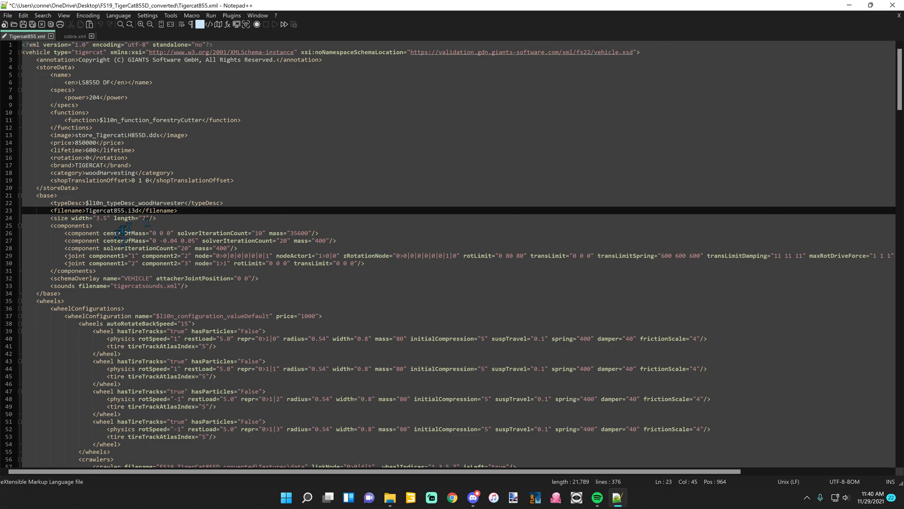
{"action": "key", "text": "Return"}
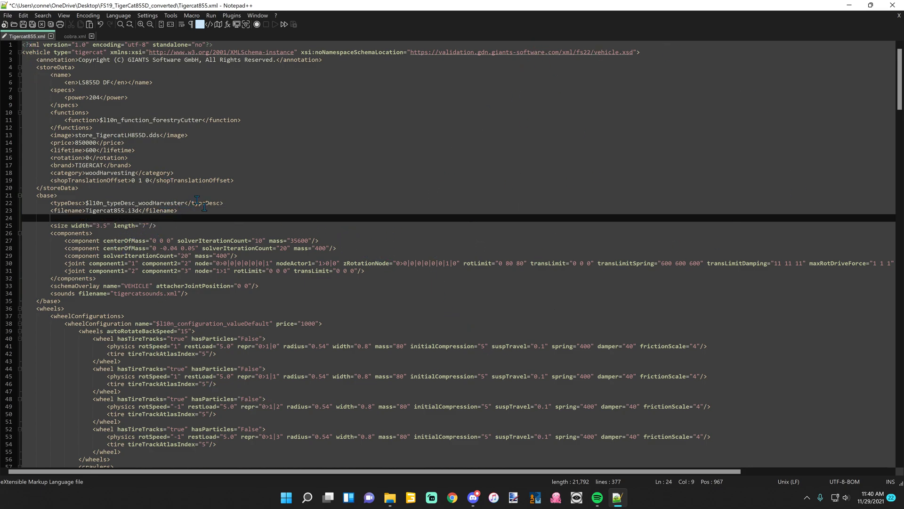
{"action": "key", "text": "ctrl+v"}
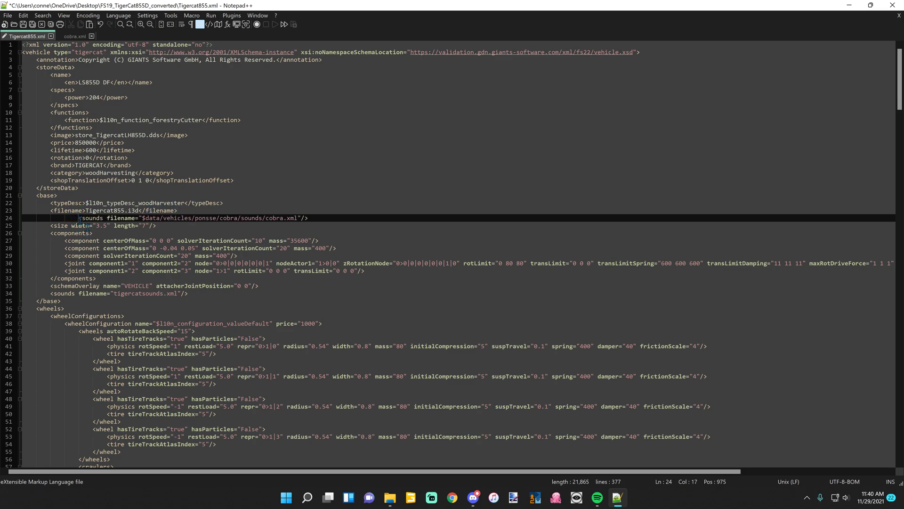
{"action": "key", "text": "BackSpace"}
{"action": "key", "text": "BackSpace"}
{"action": "key", "text": "BackSpace"}
{"action": "key", "text": "BackSpace"}
{"action": "key", "text": "BackSpace"}
{"action": "key", "text": "BackSpace"}
{"action": "key", "text": "BackSpace"}
{"action": "key", "text": "BackSpace"}
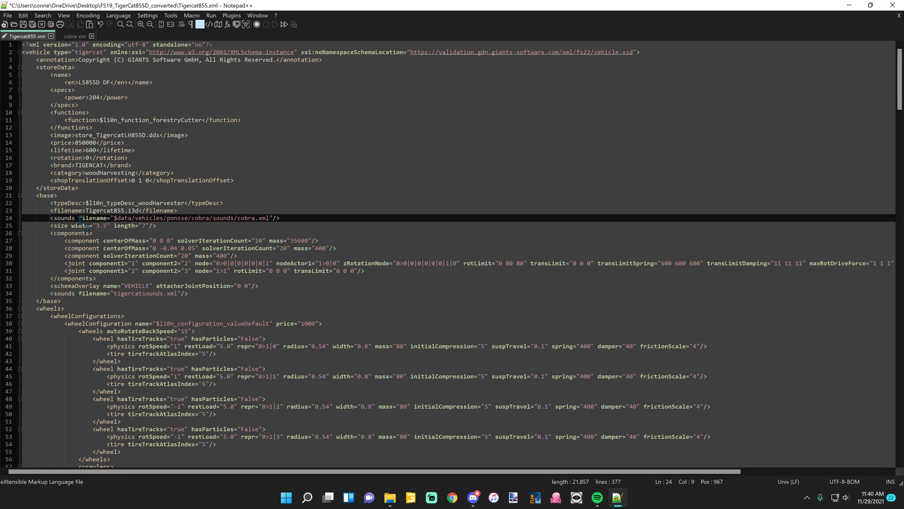
Save Tigercat855.xml, then close Notepad++ and the cobra folder window.
{"action": "left_click", "coordinate": [23, 26]}
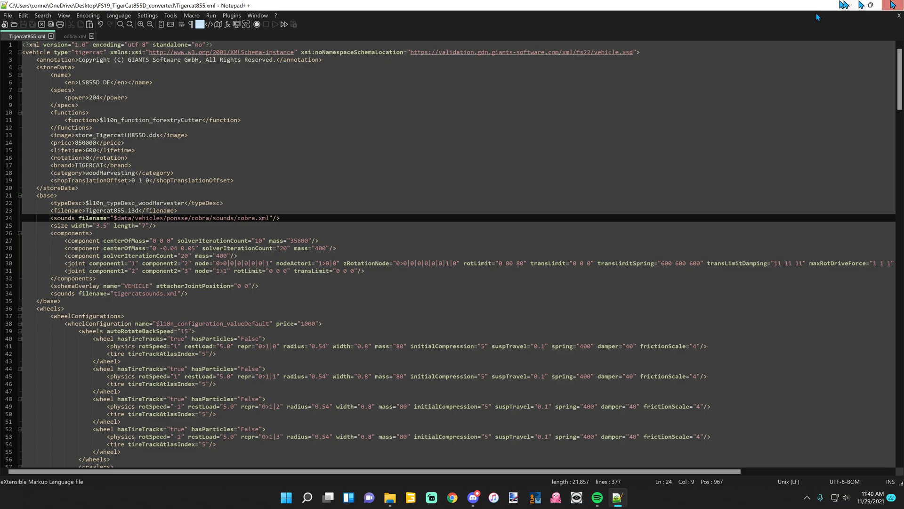
{"action": "left_click", "coordinate": [893, 6]}
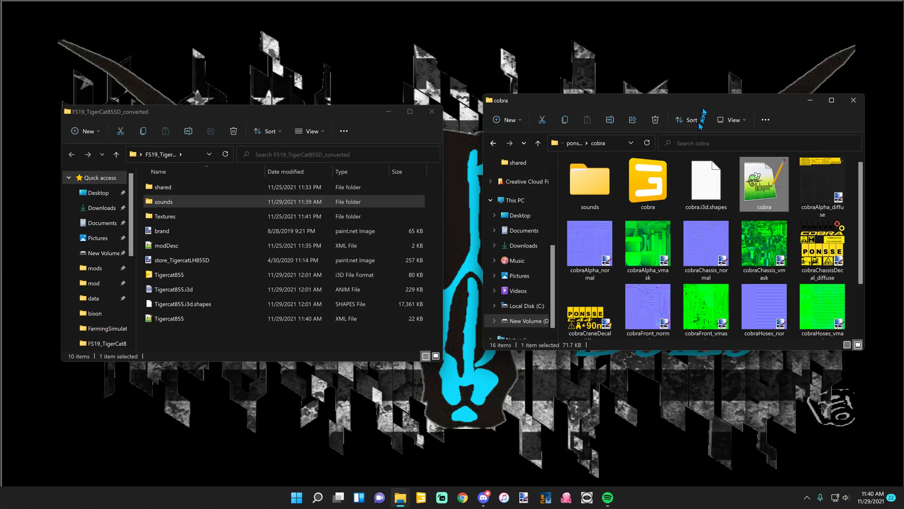
{"action": "left_click_drag", "start_coordinate": [700, 101], "coordinate": [682, 99]}
{"action": "left_click", "coordinate": [829, 101]}
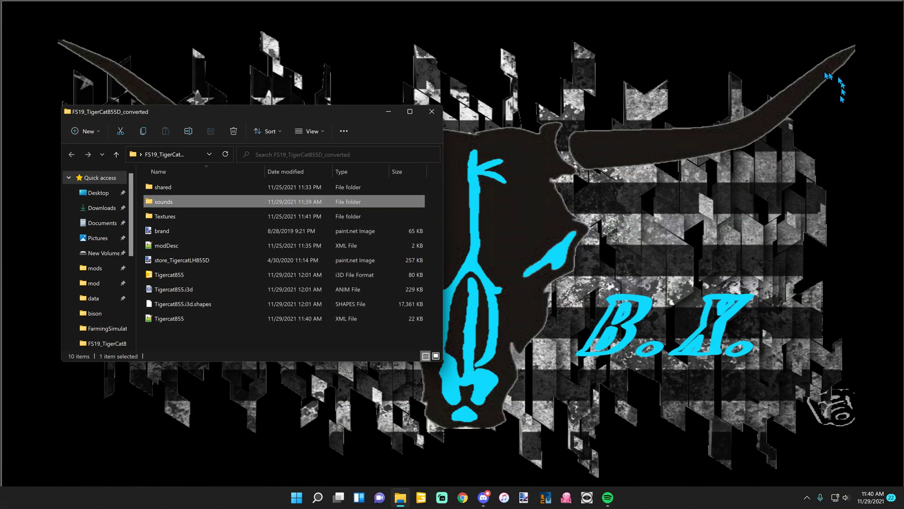
{"action": "left_click_drag", "start_coordinate": [310, 113], "coordinate": [310, 118]}
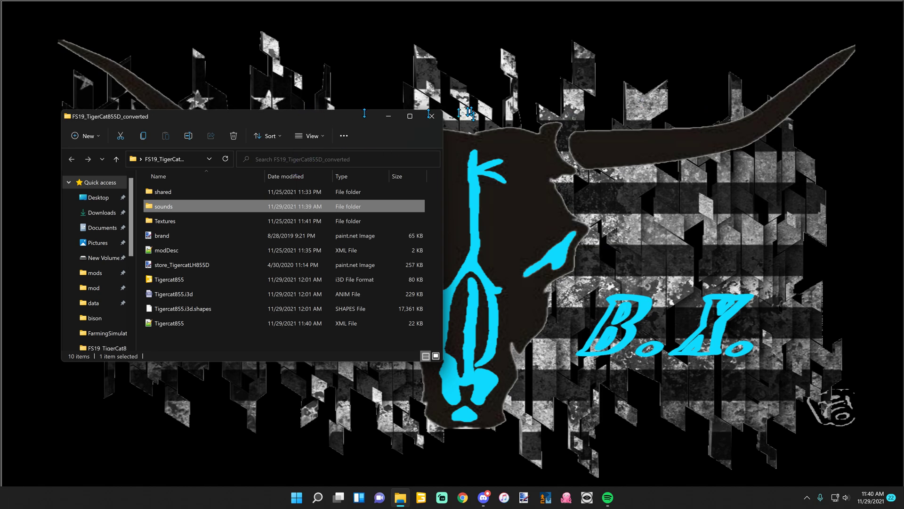
Compress all mod folder items into shared.zip and move it into mods, replacing the old copy.
{"action": "left_click", "coordinate": [344, 136]}
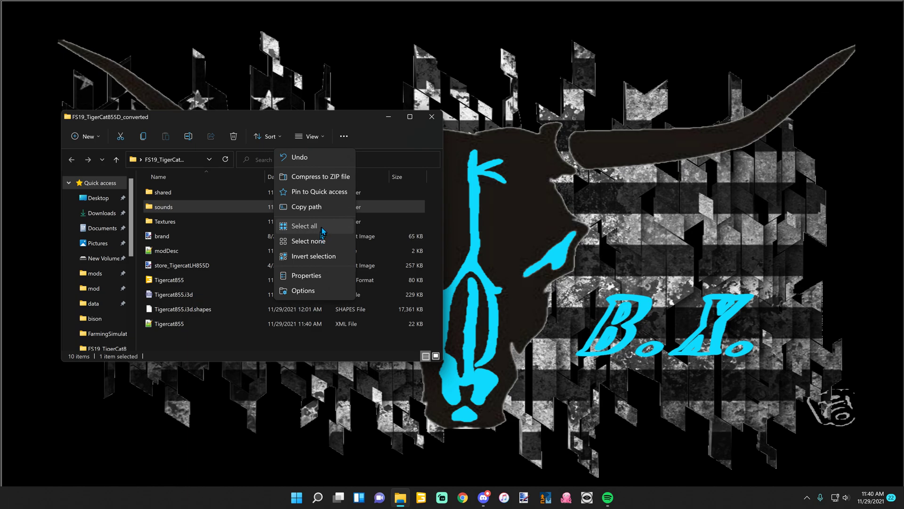
{"action": "left_click", "coordinate": [321, 226]}
{"action": "left_click", "coordinate": [344, 136]}
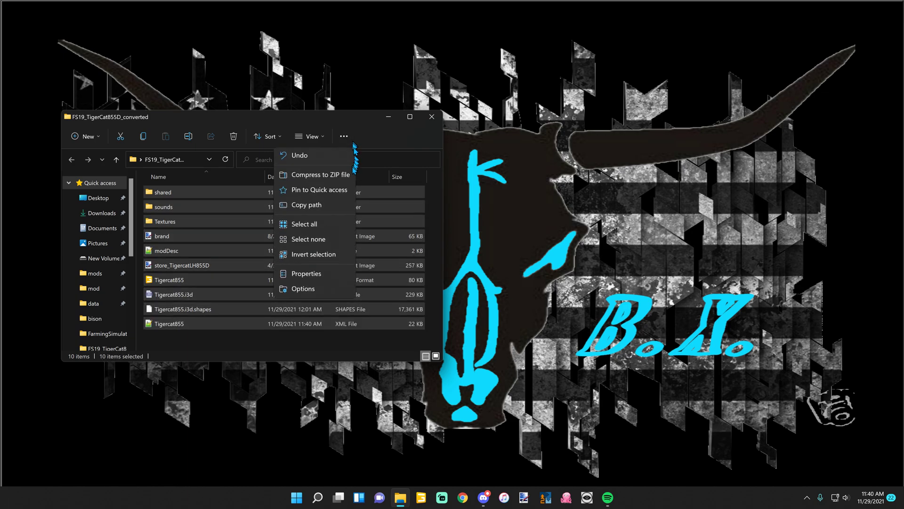
{"action": "left_click", "coordinate": [331, 177]}
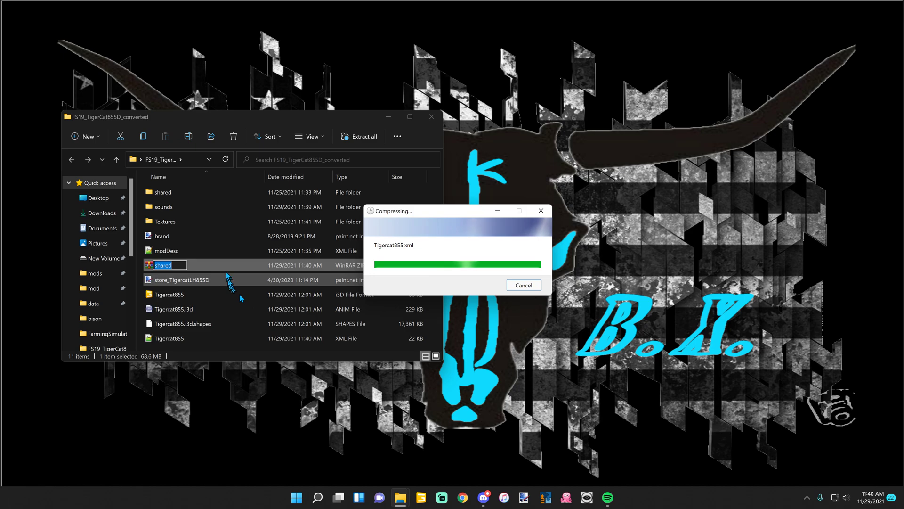
{"action": "left_click", "coordinate": [166, 272]}
{"action": "left_click_drag", "start_coordinate": [166, 272], "coordinate": [97, 274]}
{"action": "left_click", "coordinate": [422, 241]}
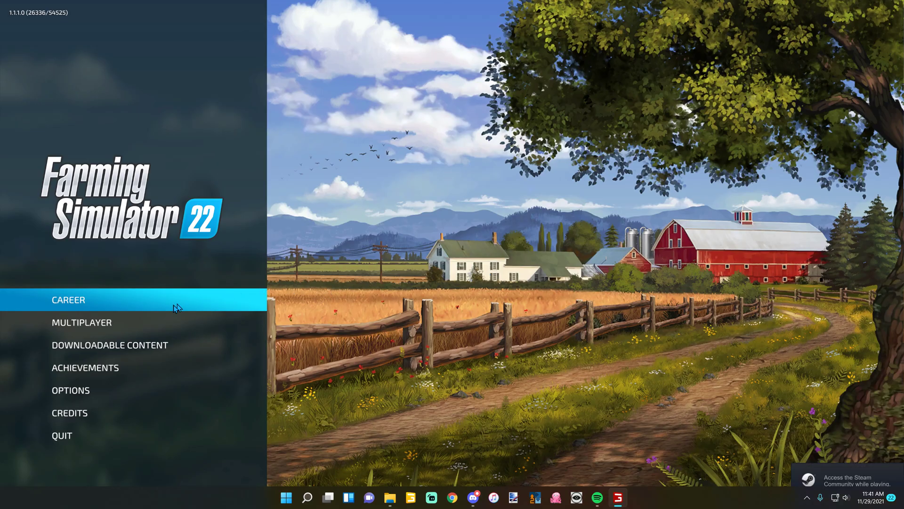
Load career Game save 1, accept the missing-content prompt, and start with the selected mods.
{"action": "left_click", "coordinate": [173, 304]}
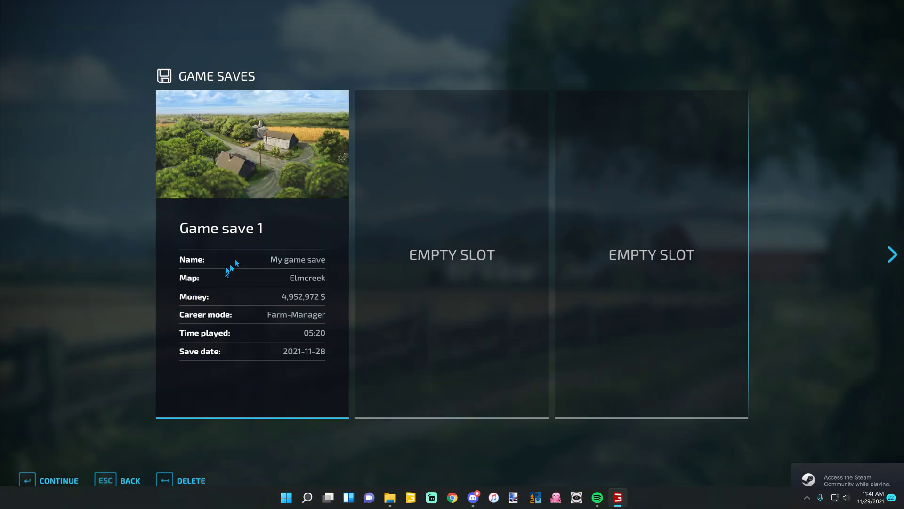
{"action": "left_click", "coordinate": [237, 262]}
{"action": "left_click", "coordinate": [325, 361]}
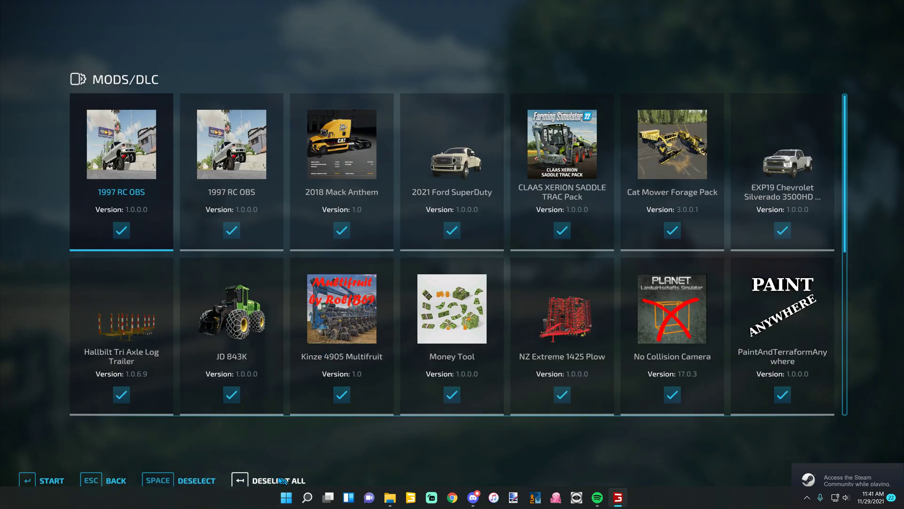
{"action": "left_click", "coordinate": [64, 474]}
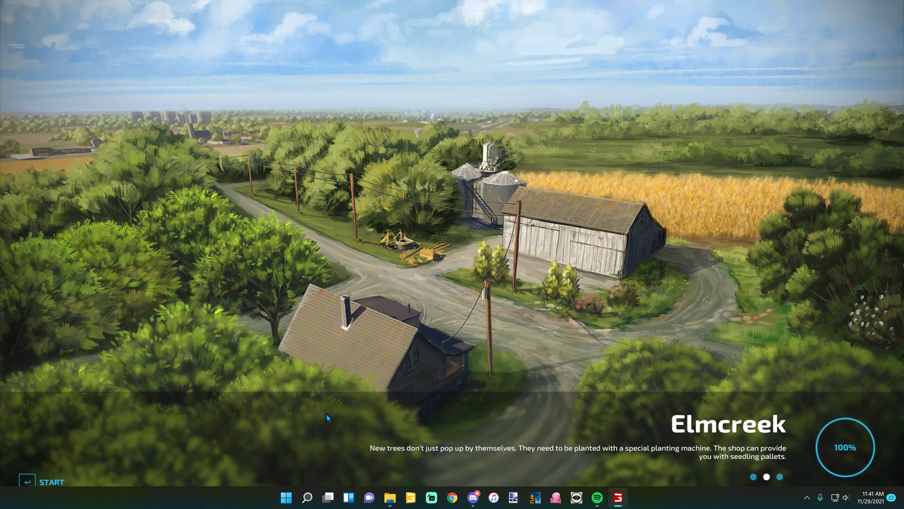
Enter the farm and buy the Tigercat LS855D DF from Forestry Machines for 851,000 $.
{"action": "key", "text": "Return"}
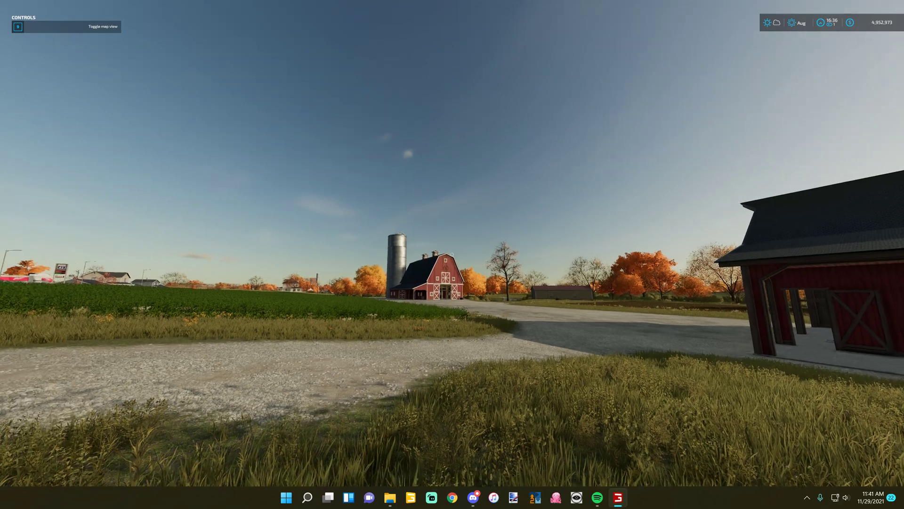
{"action": "key", "text": "p"}
{"action": "scroll", "coordinate": [170, 311], "scroll_direction": "down", "scroll_amount": 2}
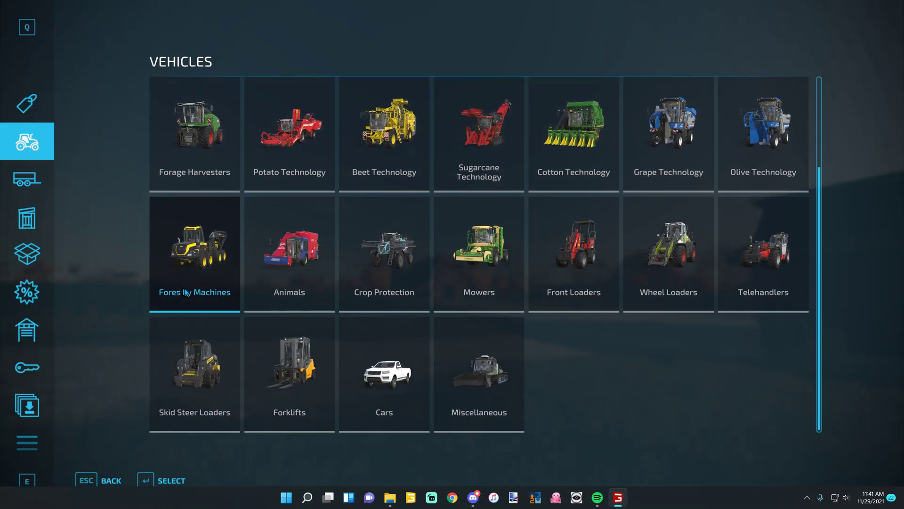
{"action": "left_click", "coordinate": [174, 301]}
{"action": "scroll", "coordinate": [355, 232], "scroll_direction": "down", "scroll_amount": 5}
{"action": "scroll", "coordinate": [355, 232], "scroll_direction": "down", "scroll_amount": 1}
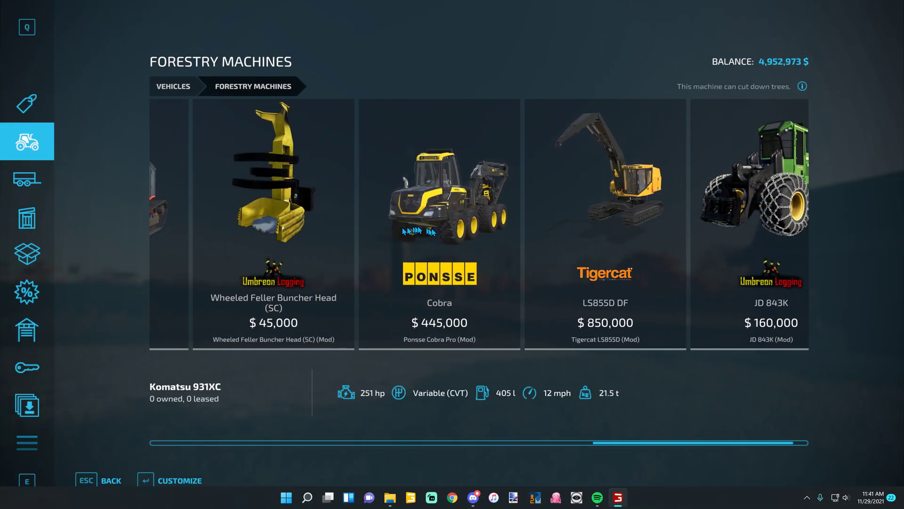
{"action": "left_click", "coordinate": [580, 226]}
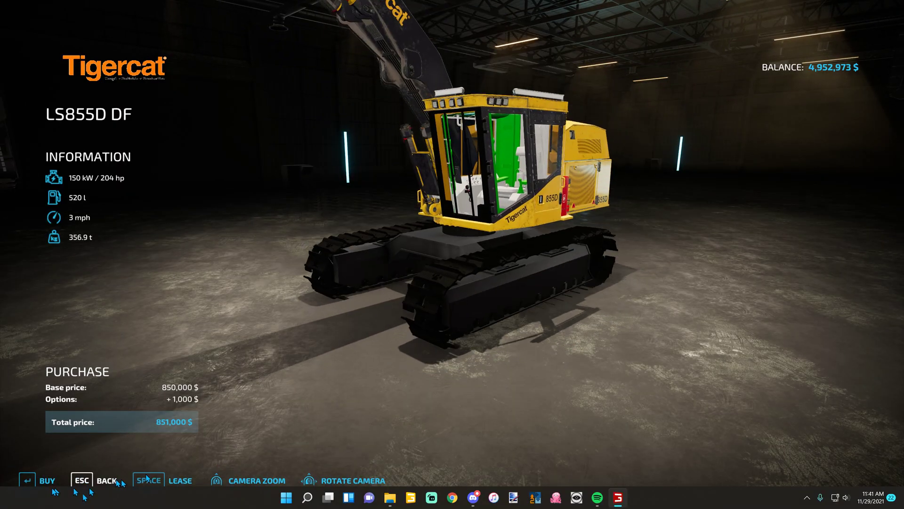
{"action": "left_click", "coordinate": [314, 330]}
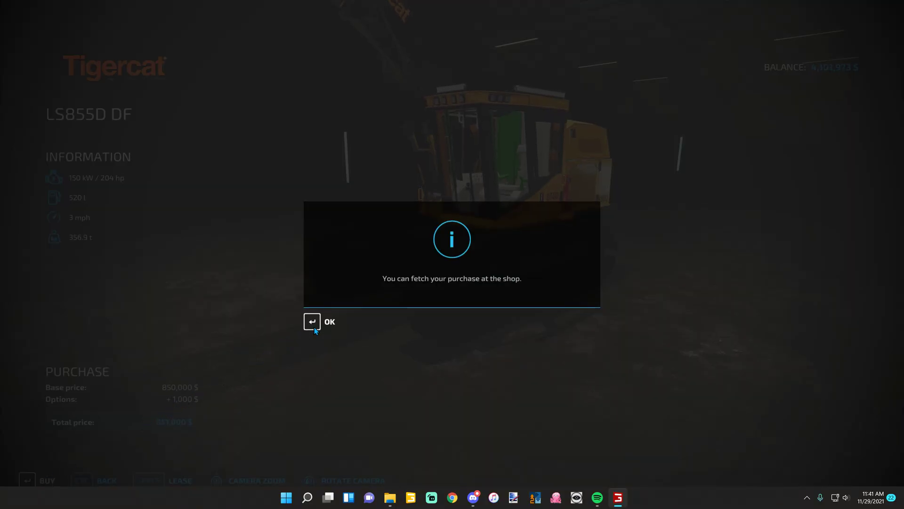
{"action": "left_click", "coordinate": [315, 329]}
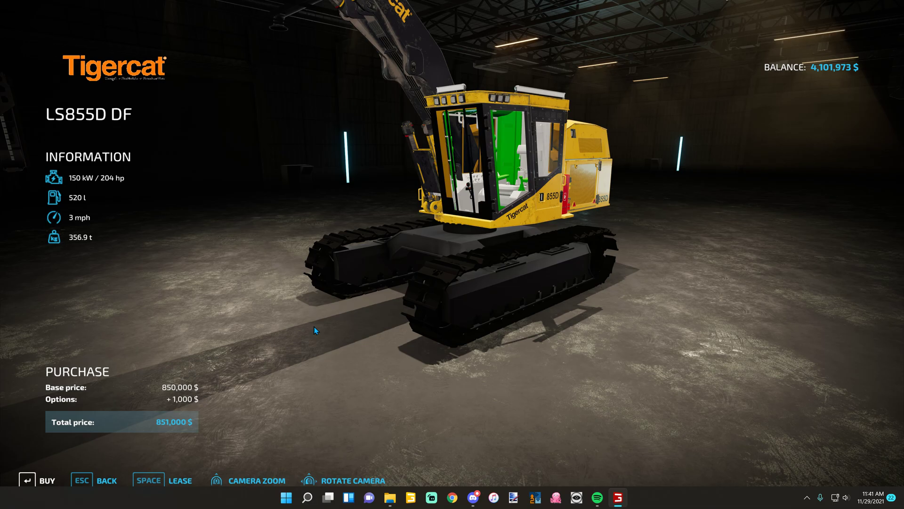
{"action": "key", "text": "Escape"}
{"action": "key", "text": "Escape"}
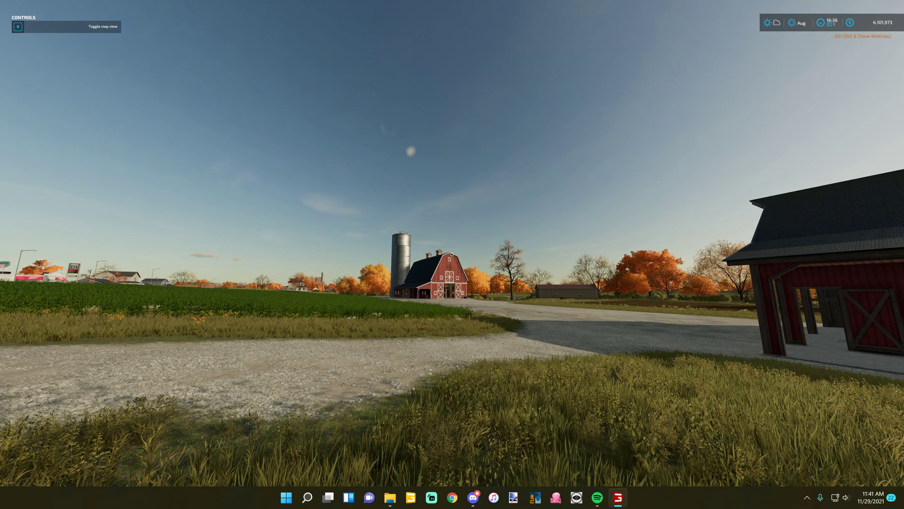
Switch into the new Tigercat 855D and unfold its tree harvester arm.
{"action": "key", "text": "Tab"}
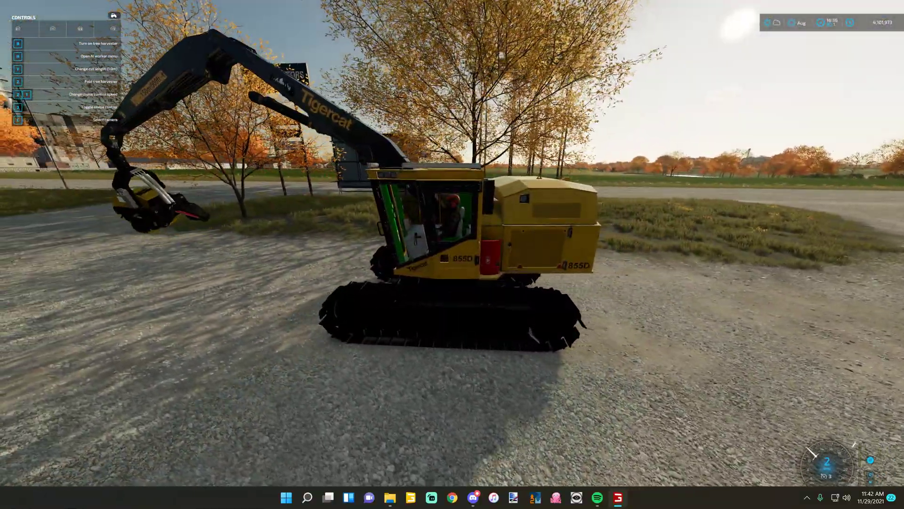
{"action": "key", "text": "x"}
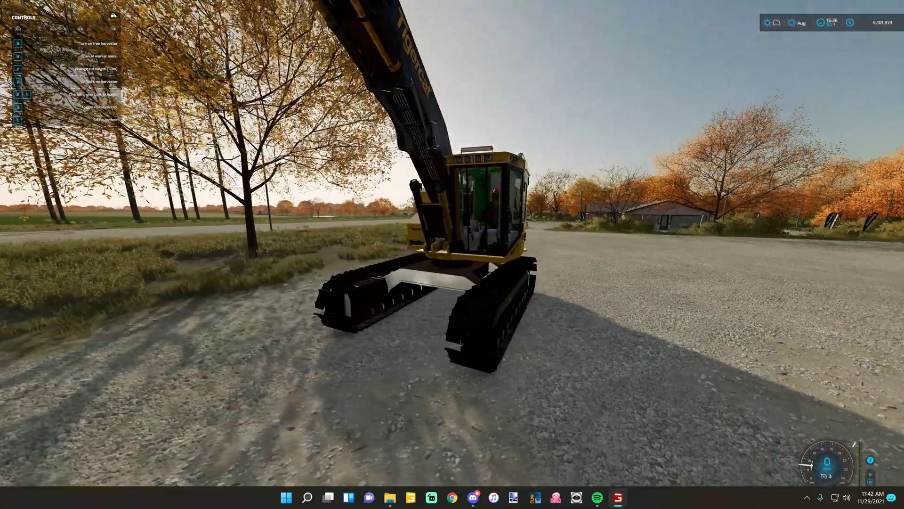